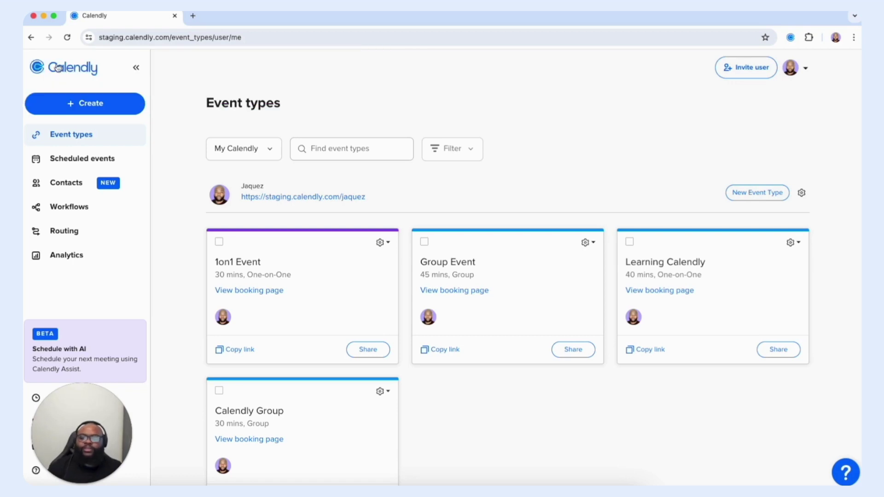
Create a new routing form from scratch named "Sales Analysis"
{"action": "left_click", "coordinate": [65, 233]}
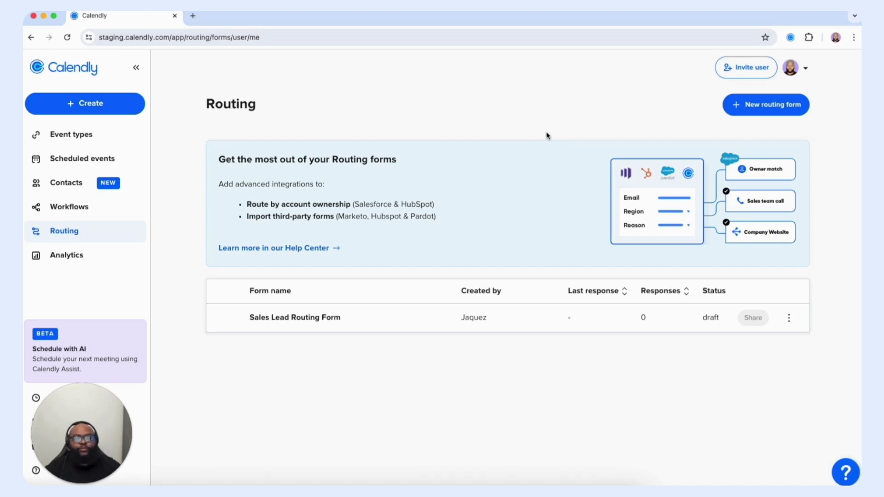
{"action": "left_click", "coordinate": [765, 105]}
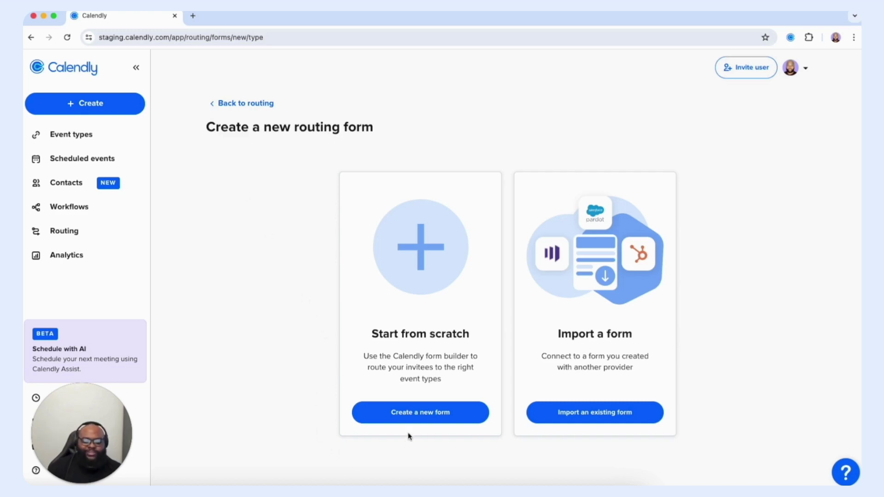
{"action": "left_click", "coordinate": [415, 414]}
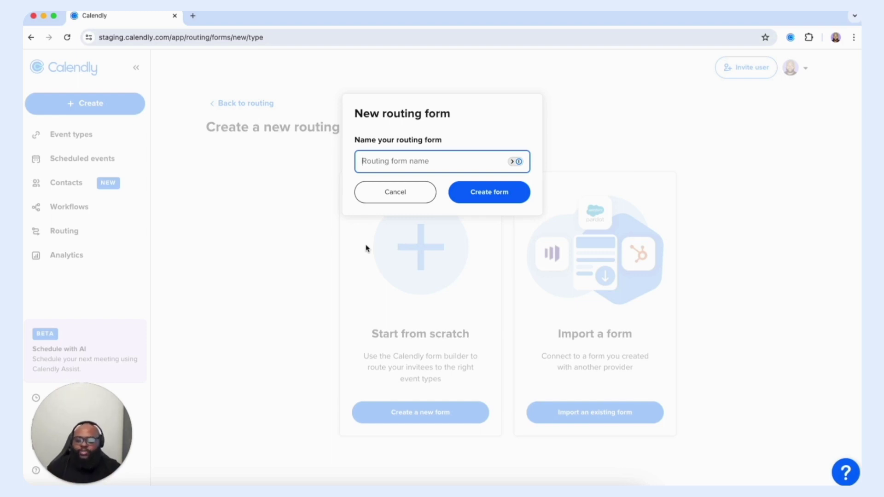
{"action": "type", "text": "Sales Analysis"}
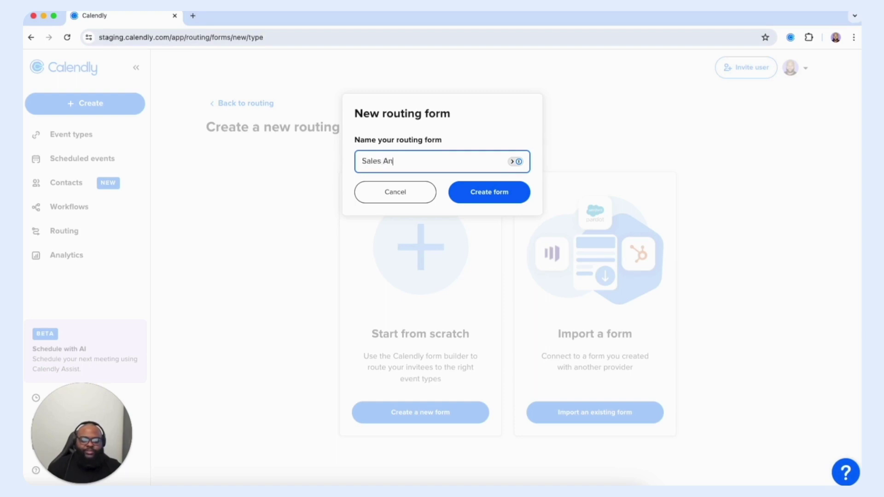
{"action": "left_click", "coordinate": [470, 192]}
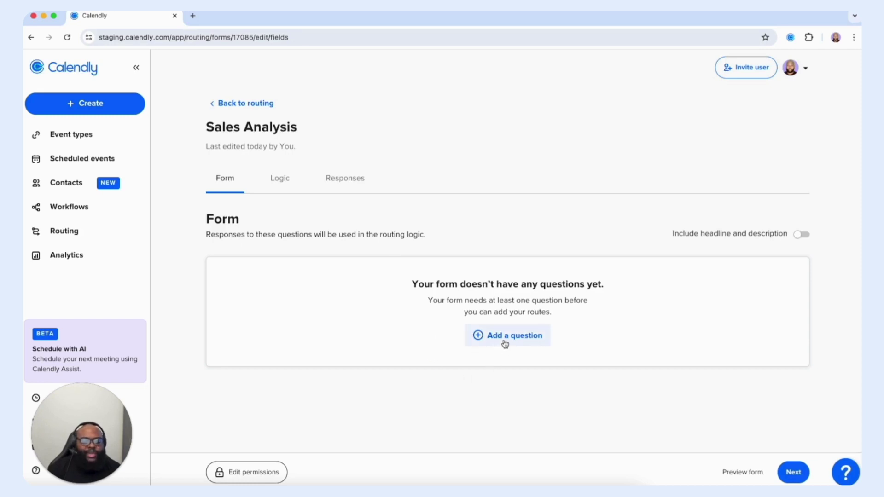
Add a required name question to the form, using the first + last name (two fields) input style
{"action": "left_click", "coordinate": [476, 335]}
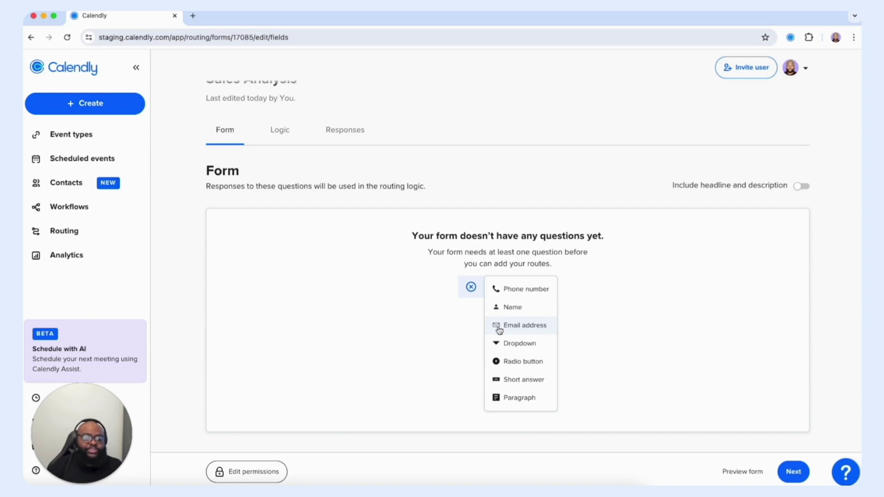
{"action": "left_click", "coordinate": [507, 312]}
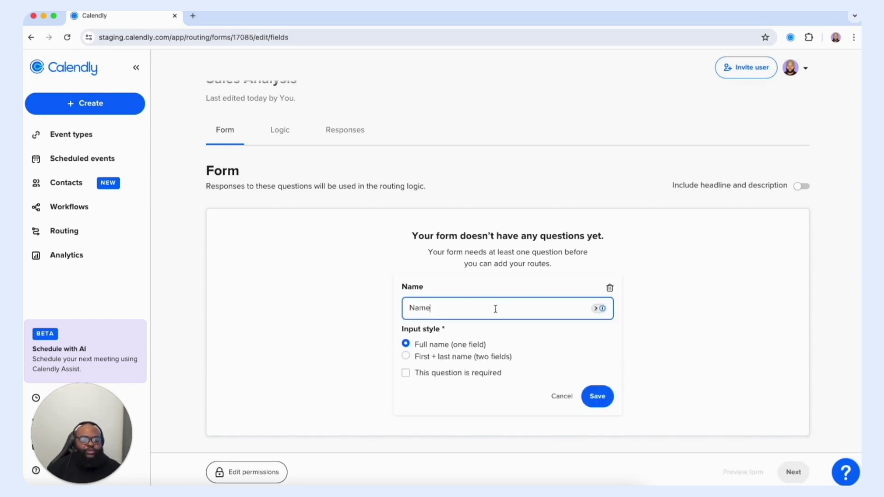
{"action": "left_click", "coordinate": [408, 359]}
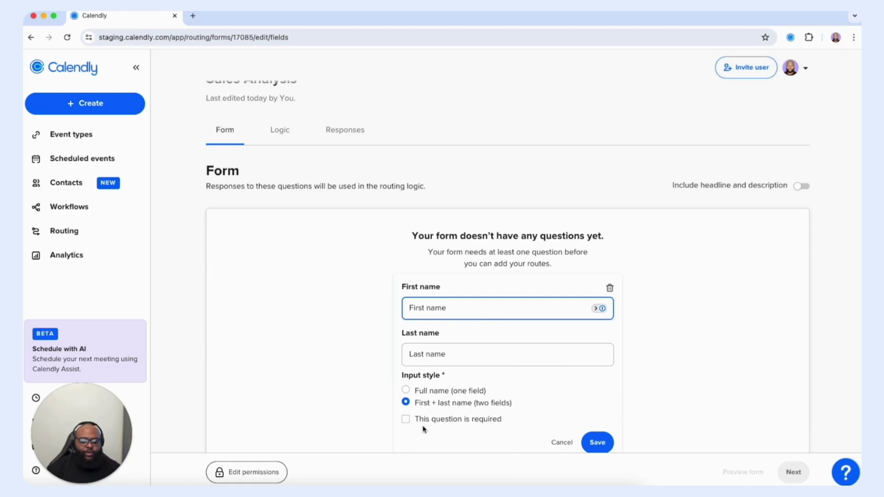
{"action": "left_click", "coordinate": [406, 419]}
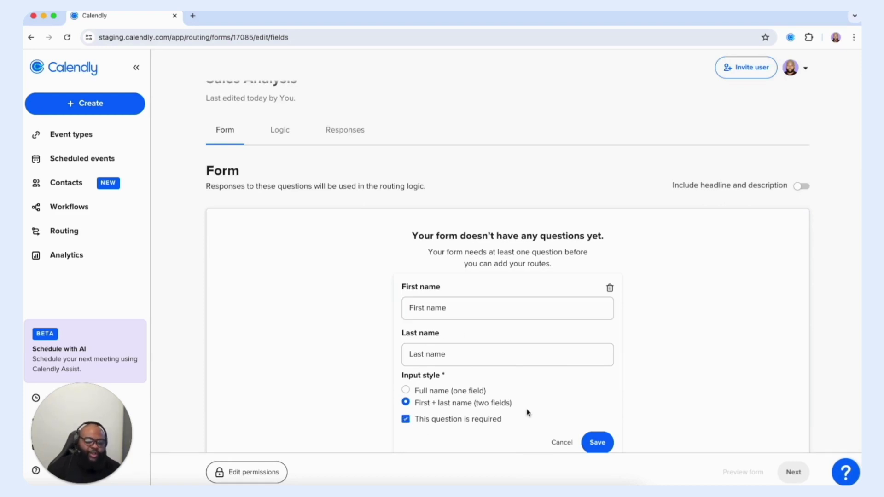
{"action": "left_click", "coordinate": [594, 441]}
{"action": "left_click", "coordinate": [595, 437]}
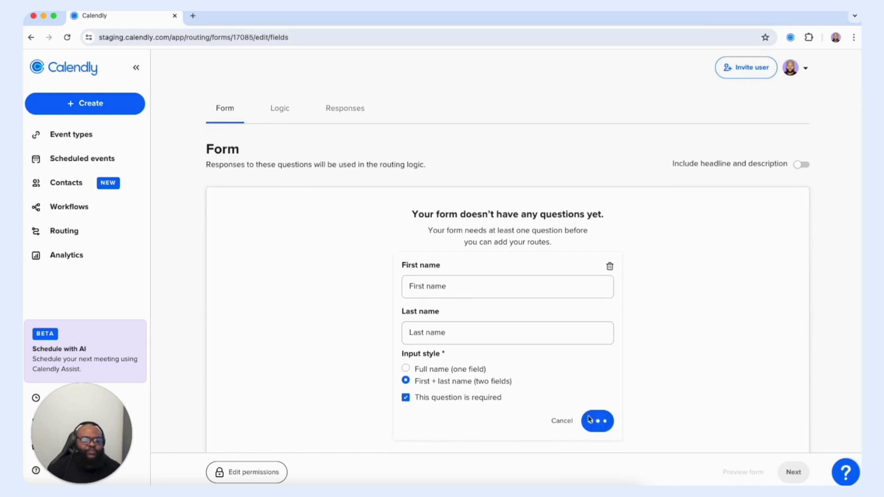
Add a required email address question below the name fields
{"action": "left_click", "coordinate": [437, 350]}
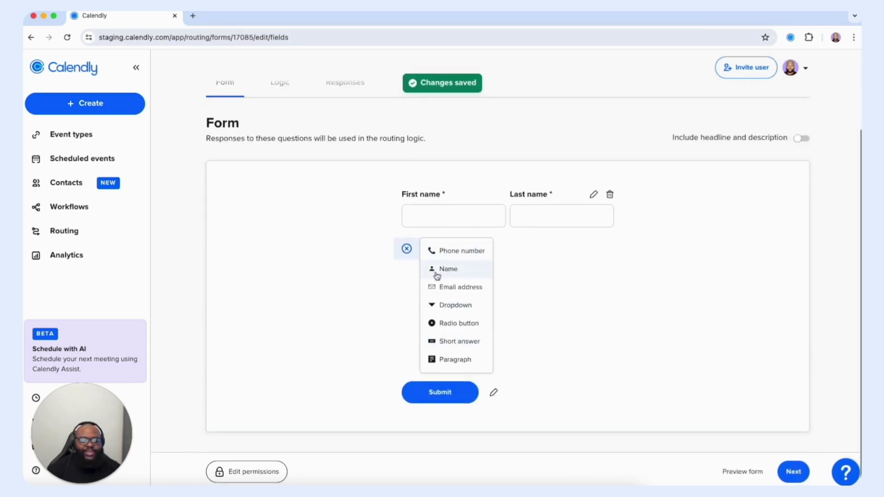
{"action": "left_click", "coordinate": [440, 288]}
{"action": "left_click", "coordinate": [406, 331]}
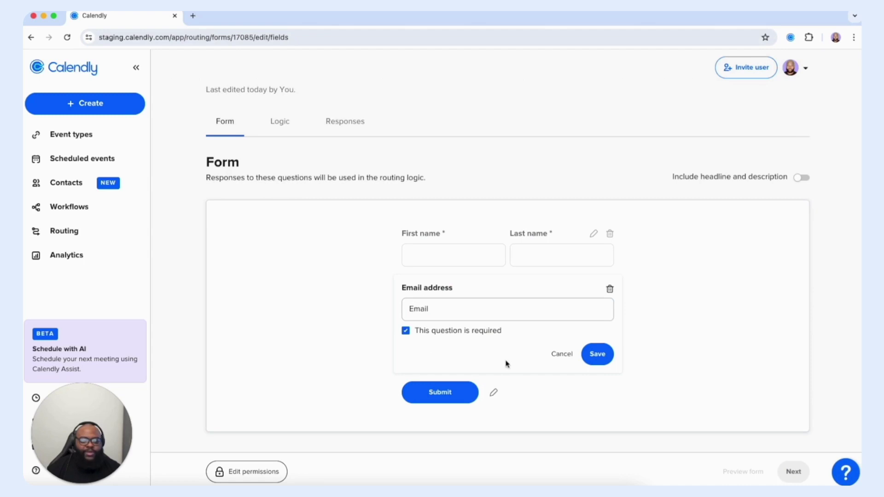
{"action": "left_click", "coordinate": [598, 356]}
Add a required phone number question below the email question
{"action": "left_click", "coordinate": [600, 362]}
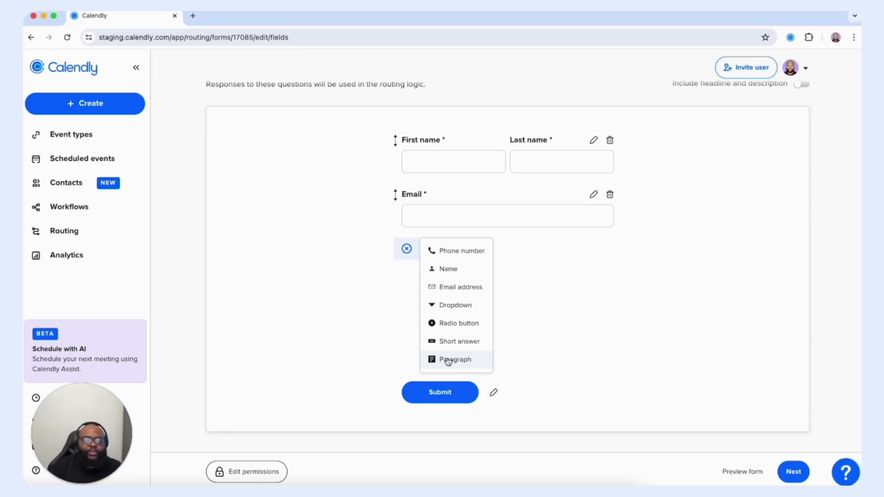
{"action": "left_click", "coordinate": [449, 252]}
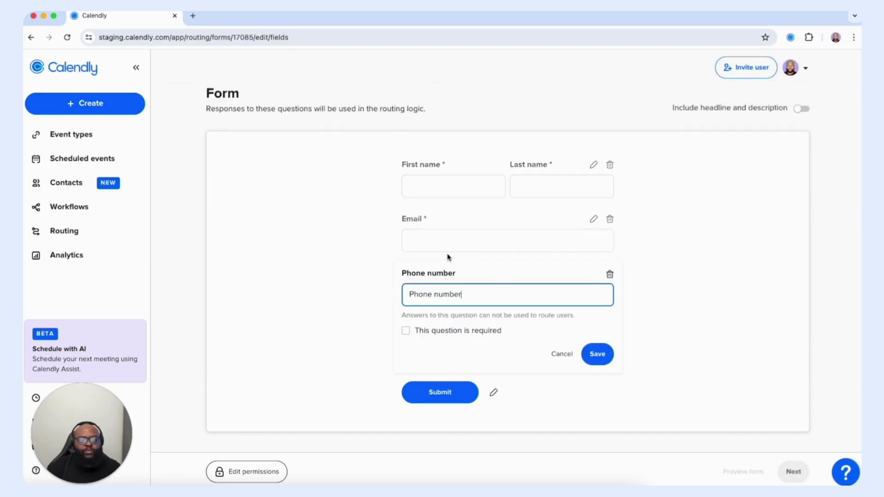
{"action": "left_click", "coordinate": [406, 331]}
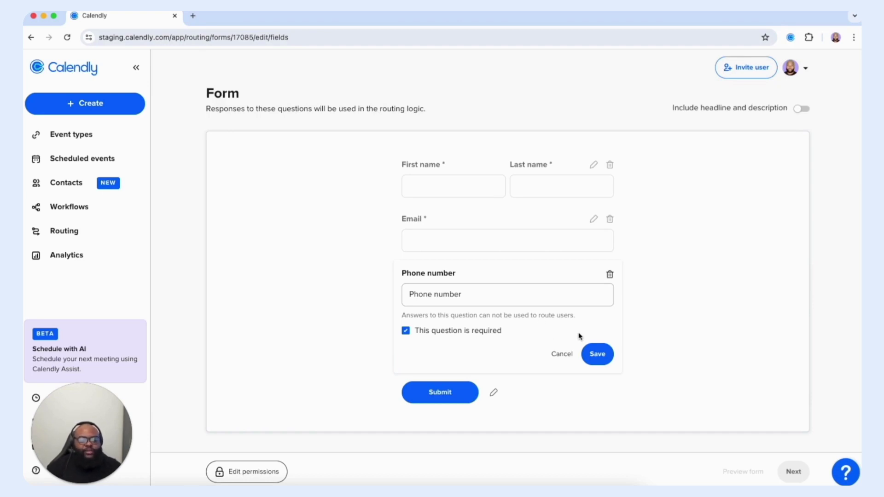
{"action": "left_click", "coordinate": [595, 357]}
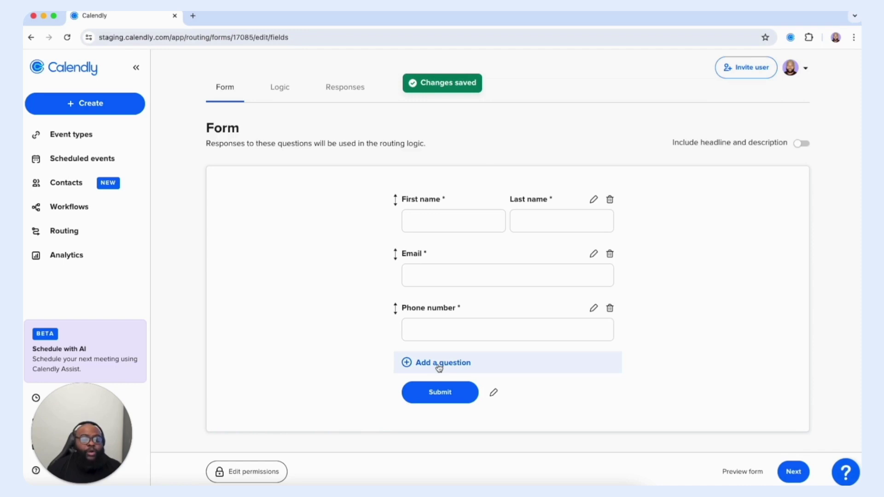
Add a radio button question worded "Services offered:" below the phone number question
{"action": "left_click", "coordinate": [439, 364]}
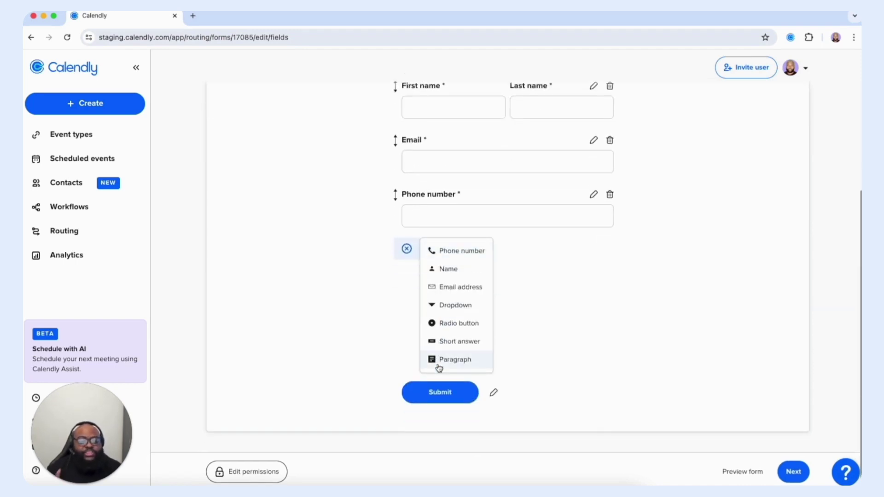
{"action": "left_click", "coordinate": [450, 324]}
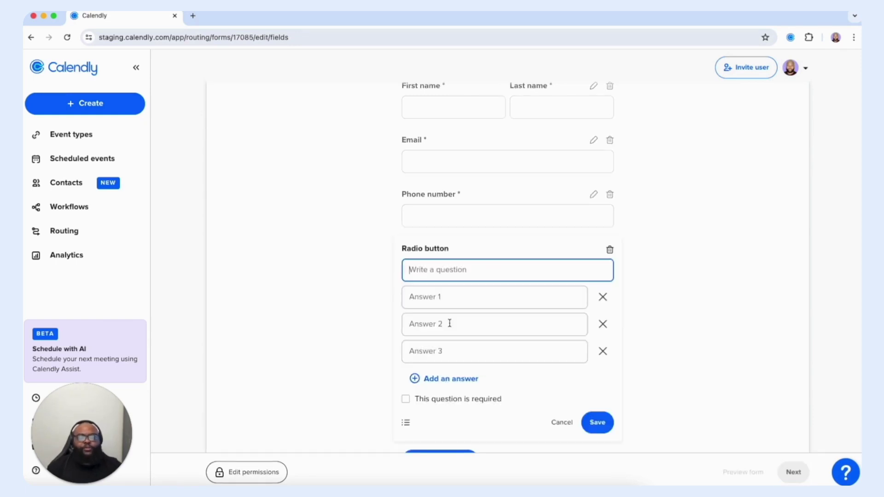
{"action": "type", "text": "Services of"}
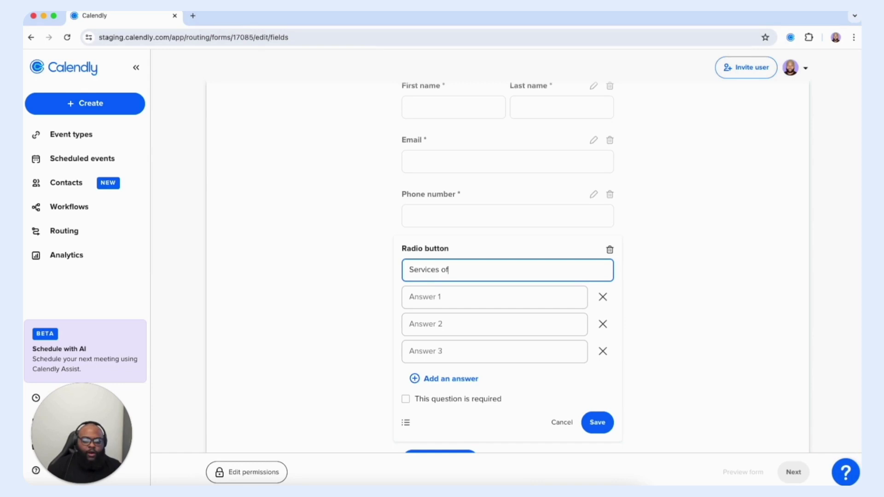
{"action": "type", "text": "fered:"}
Give the services question the answers Branding, Coaching and Speaking, make it required and save it
{"action": "left_click", "coordinate": [467, 299]}
{"action": "type", "text": "Branding"}
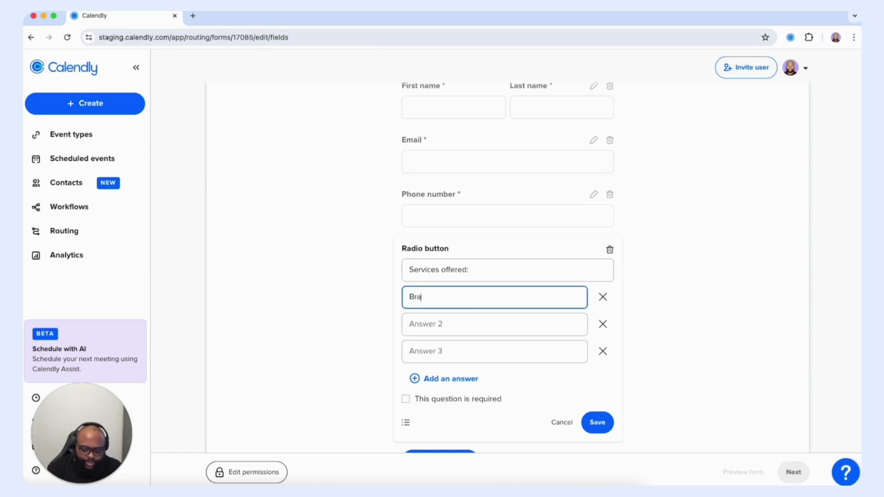
{"action": "key", "text": "Tab"}
{"action": "key", "text": "Tab"}
{"action": "type", "text": "Coaching"}
{"action": "key", "text": "Tab"}
{"action": "key", "text": "Tab"}
{"action": "type", "text": "Speaking"}
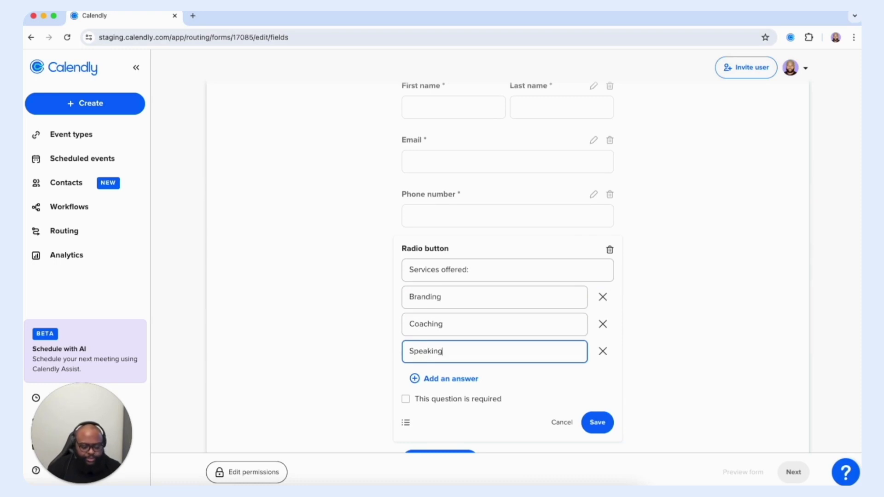
{"action": "left_click", "coordinate": [417, 400]}
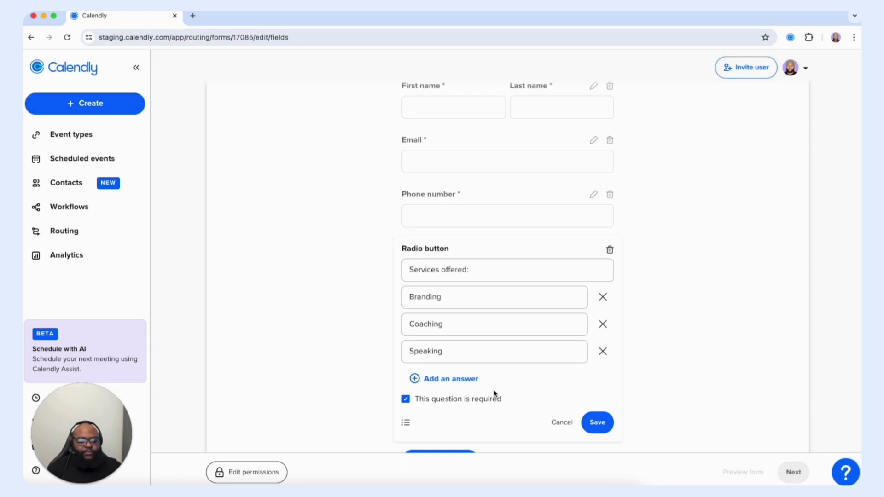
{"action": "left_click", "coordinate": [583, 421]}
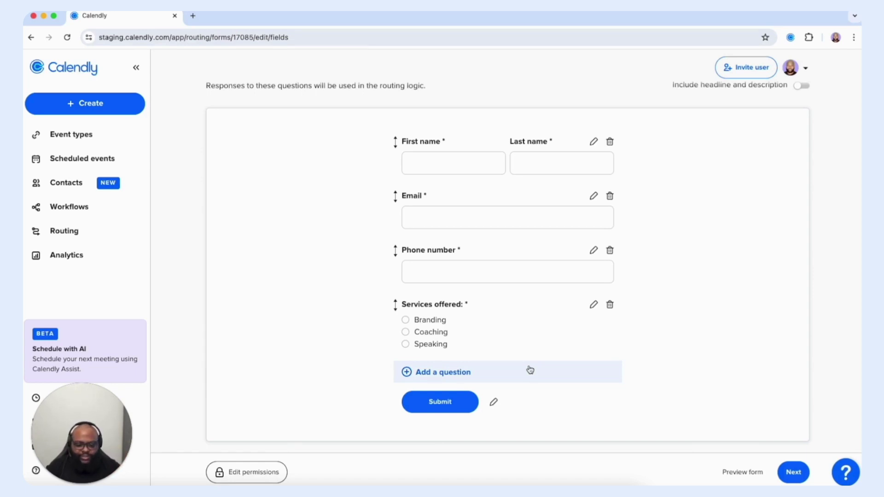
Change the text of the form's submit button to "Next" and save it
{"action": "left_click", "coordinate": [494, 402]}
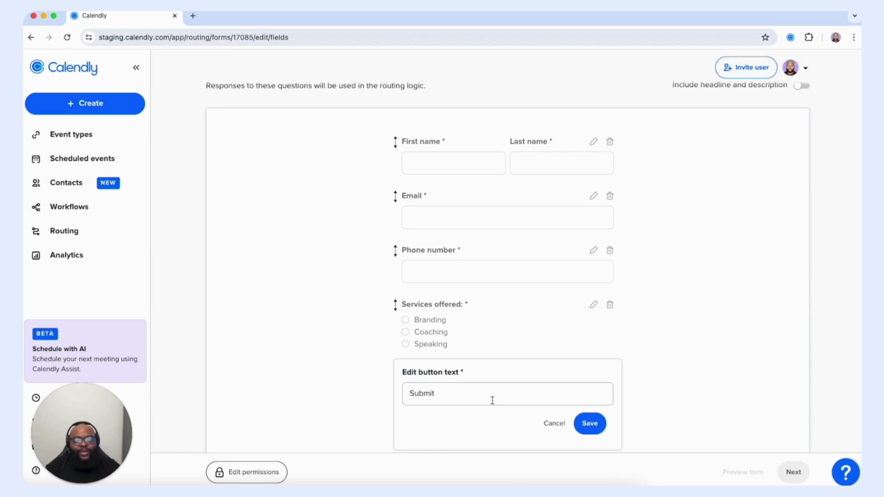
{"action": "left_click", "coordinate": [489, 400]}
{"action": "key", "text": "super+a"}
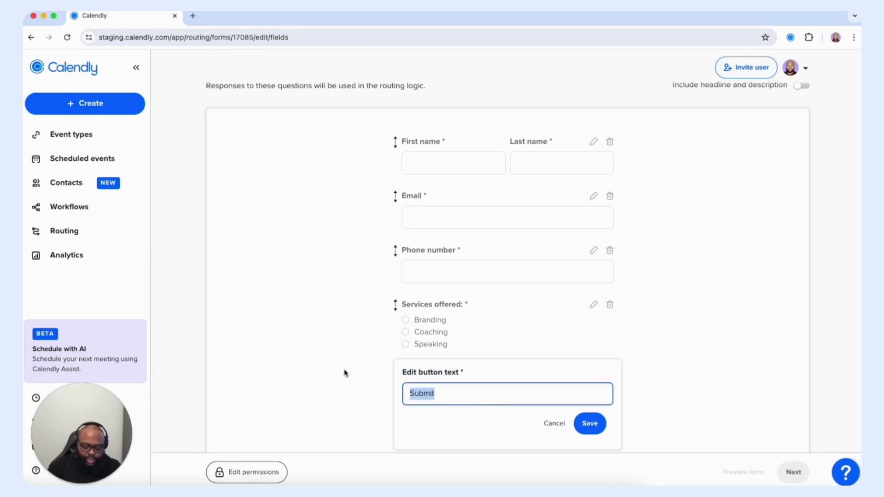
{"action": "type", "text": "Next"}
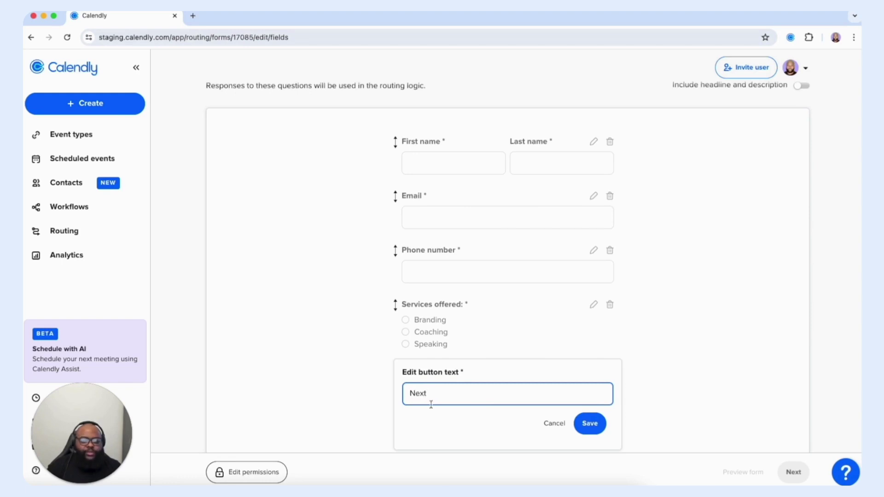
{"action": "left_click", "coordinate": [589, 423]}
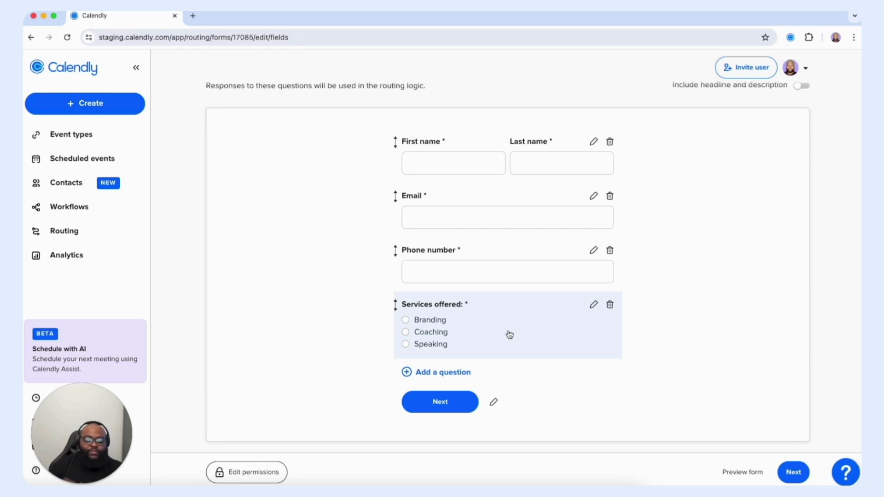
Include a headline and description in the form and save the headline "Calendly Sales Request"
{"action": "scroll", "coordinate": [650, 271], "scroll_direction": "up", "scroll_amount": 2}
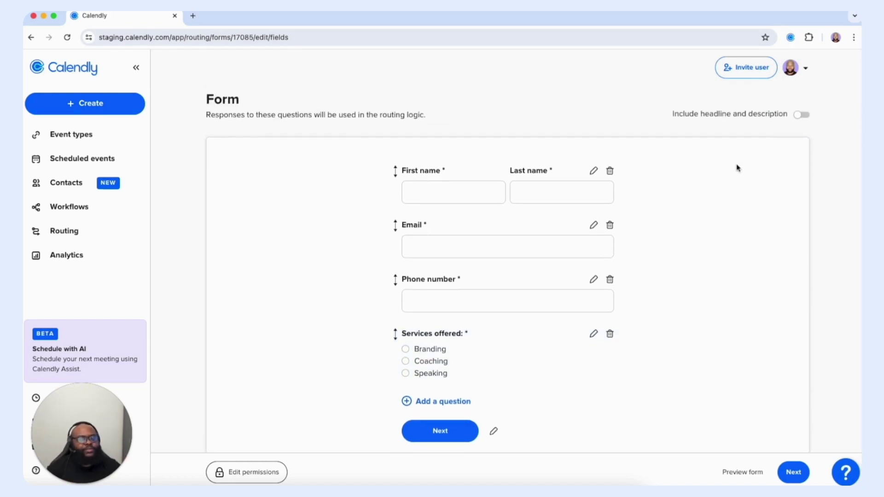
{"action": "left_click", "coordinate": [800, 115]}
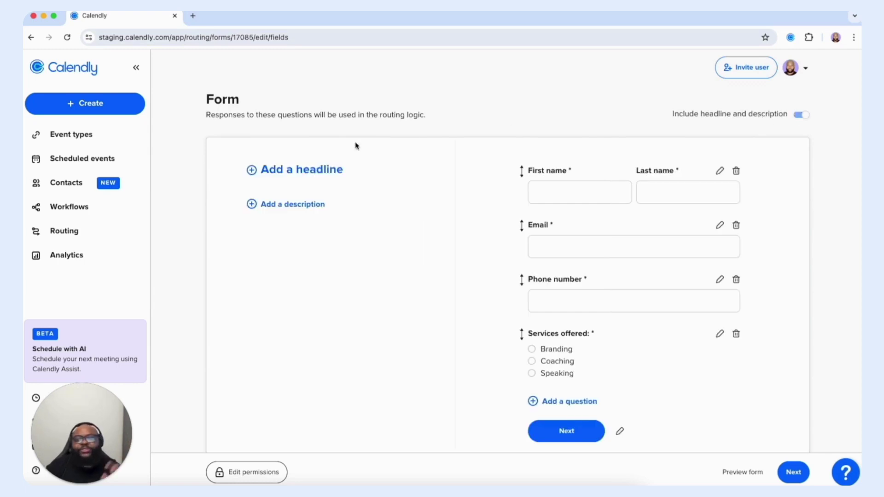
{"action": "left_click", "coordinate": [285, 173]}
{"action": "type", "text": "Ca"}
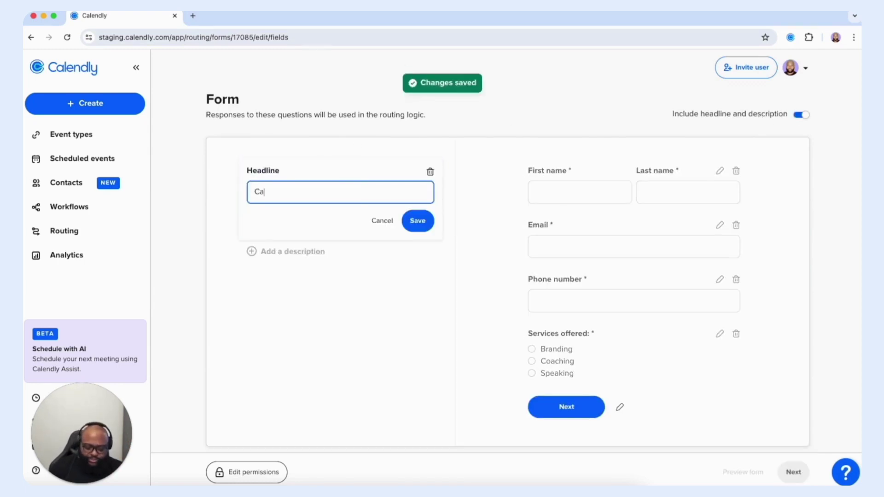
{"action": "type", "text": "lendly Sales Request"}
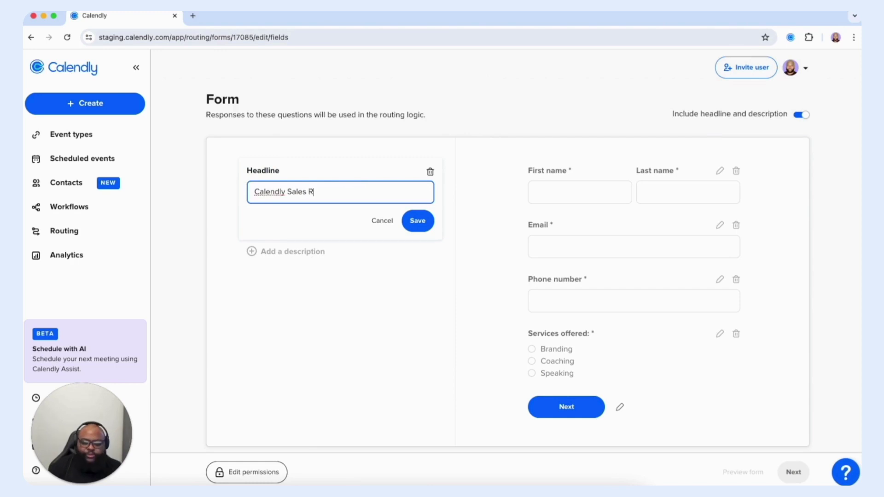
{"action": "left_click", "coordinate": [421, 222]}
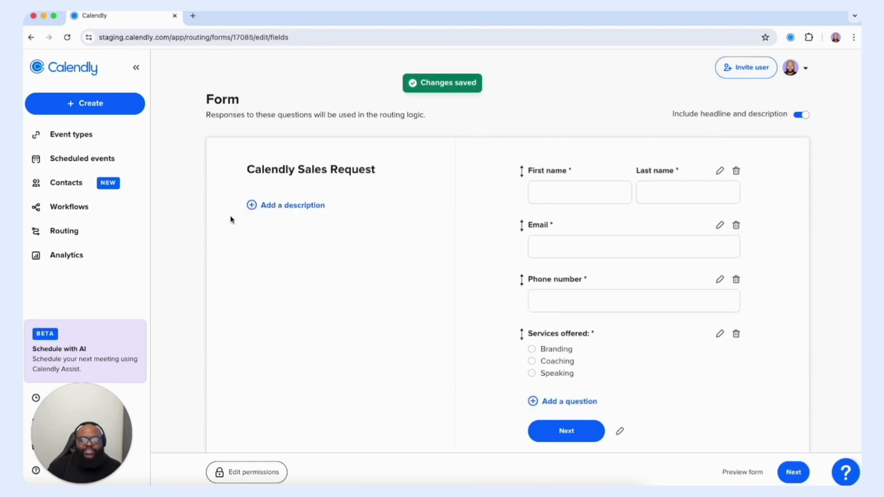
Add and save the form description "Welcome to our form! Choose the service that best fits your need."
{"action": "left_click", "coordinate": [300, 208]}
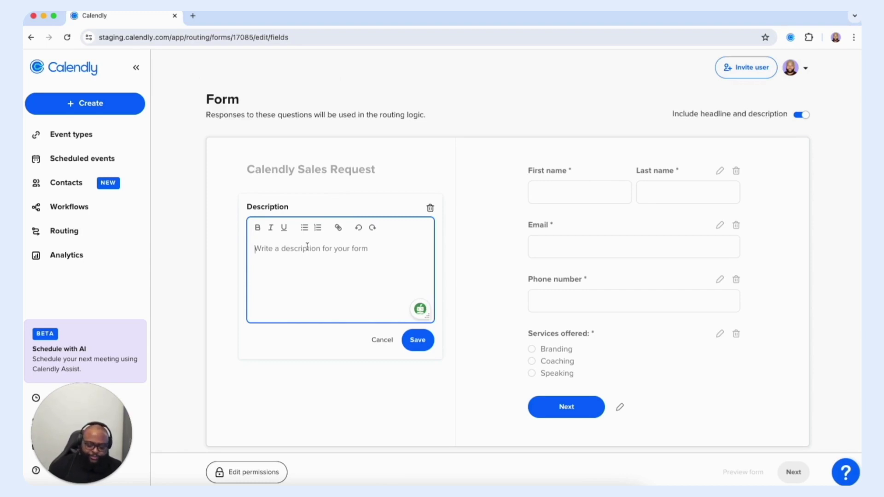
{"action": "type", "text": "Welcome to our form! Choose the service that best fits your need."}
{"action": "left_click", "coordinate": [419, 341]}
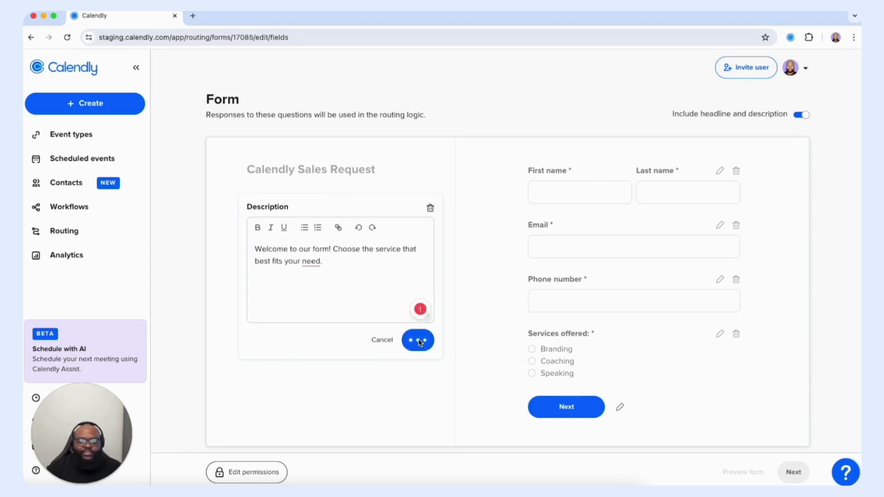
{"action": "scroll", "coordinate": [421, 363], "scroll_direction": "down", "scroll_amount": 1}
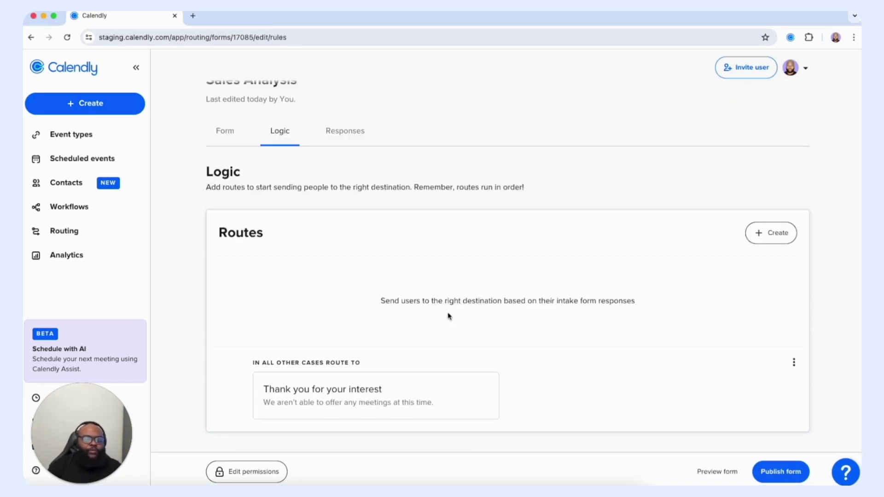
Create a route based on form answers with the condition that "Services offered:" is Branding
{"action": "left_click", "coordinate": [782, 239]}
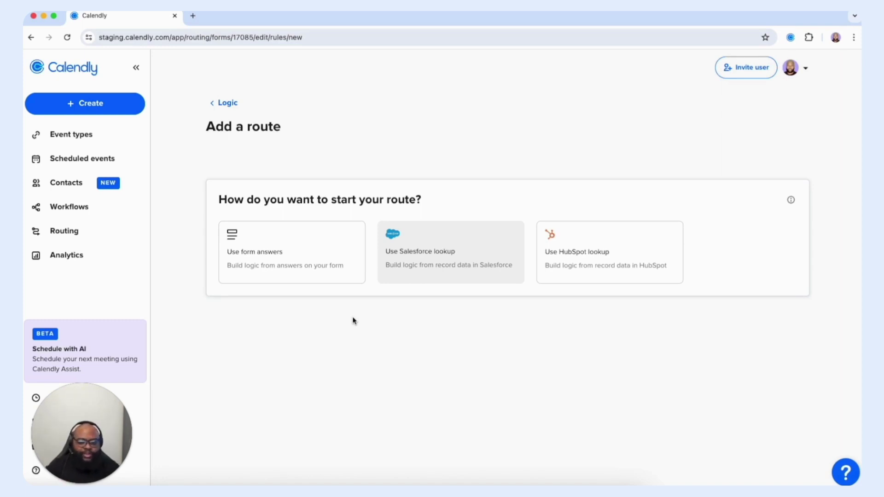
{"action": "left_click", "coordinate": [296, 253]}
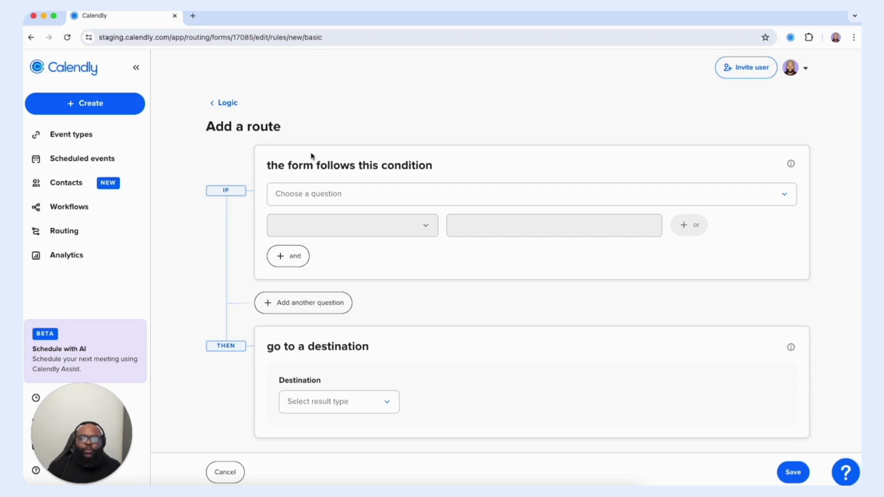
{"action": "left_click", "coordinate": [337, 195]}
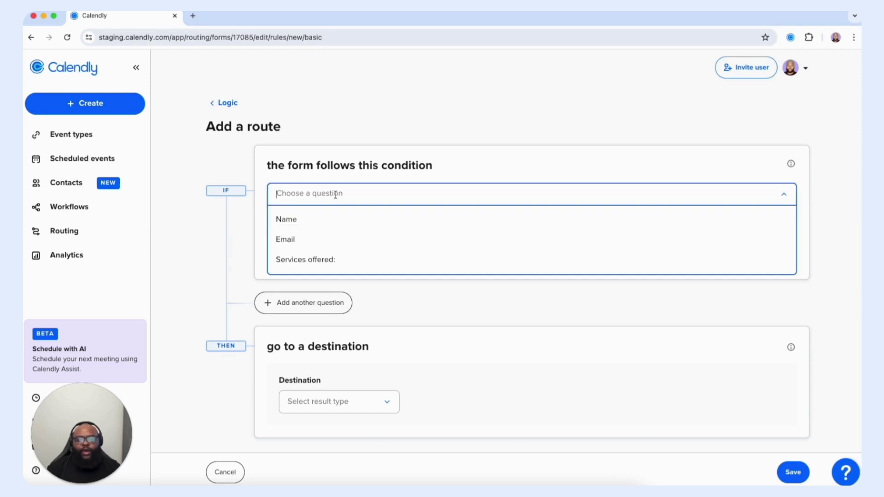
{"action": "left_click", "coordinate": [306, 261]}
{"action": "left_click", "coordinate": [329, 226]}
{"action": "left_click", "coordinate": [312, 248]}
{"action": "left_click", "coordinate": [484, 229]}
{"action": "left_click", "coordinate": [479, 258]}
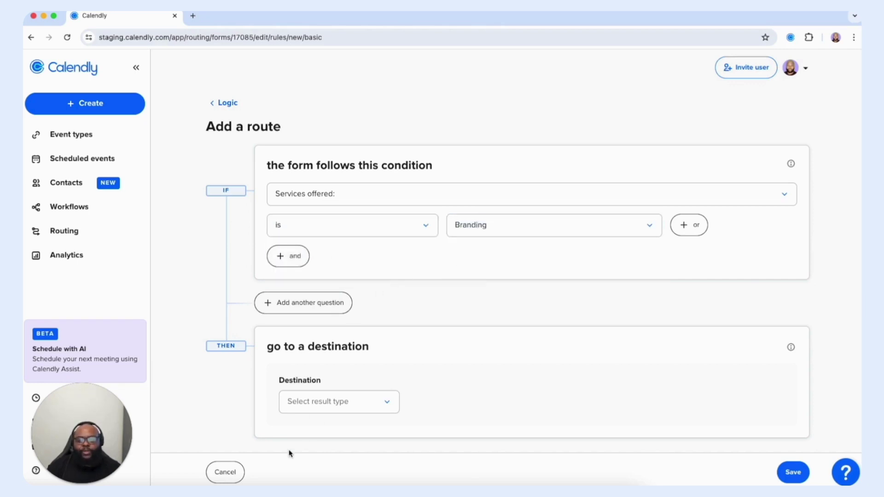
Send the Branding route to the Learning Calendly event type and save the route
{"action": "left_click", "coordinate": [362, 405]}
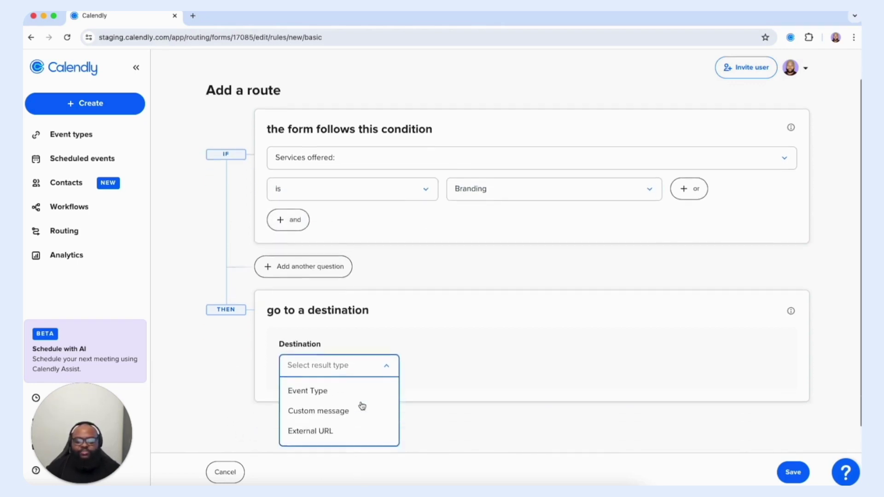
{"action": "left_click", "coordinate": [315, 361]}
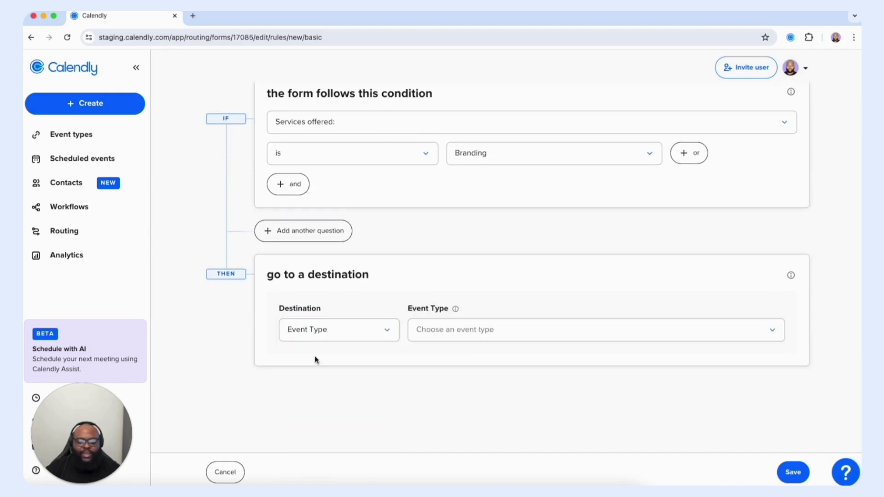
{"action": "left_click", "coordinate": [456, 329]}
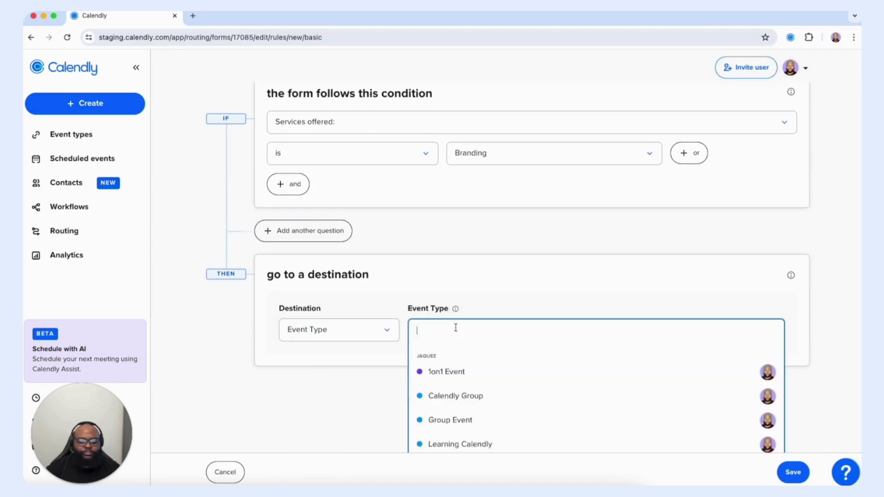
{"action": "left_click", "coordinate": [466, 446]}
{"action": "left_click", "coordinate": [382, 343]}
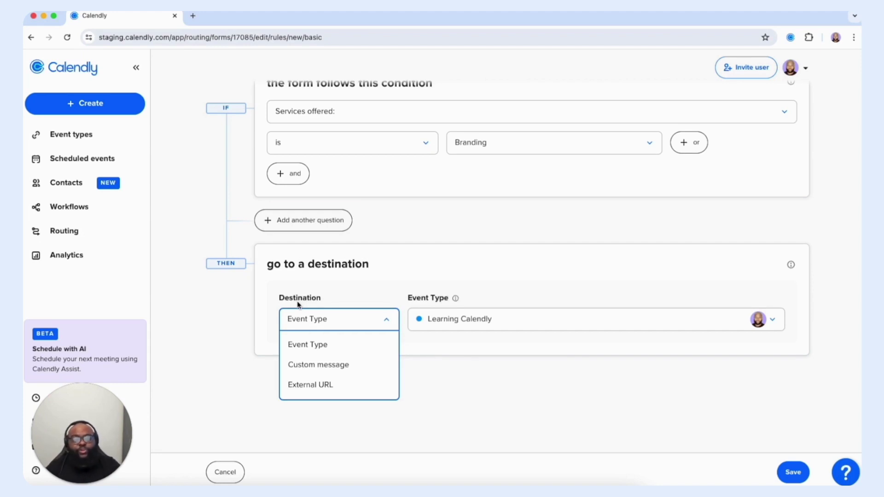
{"action": "left_click", "coordinate": [735, 365]}
{"action": "scroll", "coordinate": [734, 365], "scroll_direction": "up", "scroll_amount": 2}
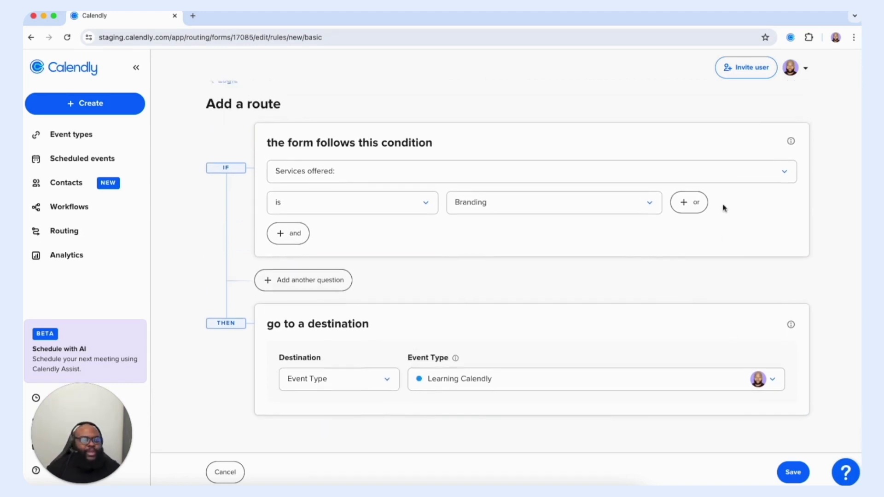
{"action": "scroll", "coordinate": [723, 206], "scroll_direction": "down", "scroll_amount": 3}
{"action": "left_click", "coordinate": [792, 471]}
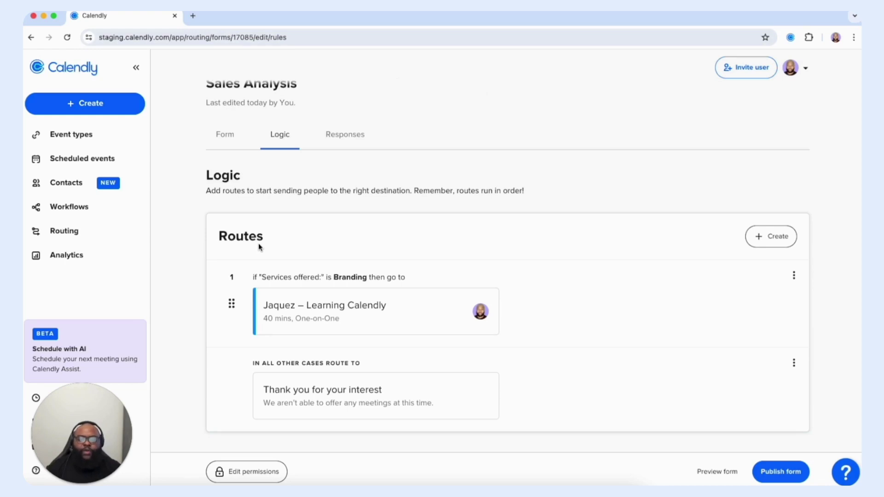
Create a second route based on form answers with the condition that "Services offered:" is Coaching
{"action": "left_click", "coordinate": [765, 237]}
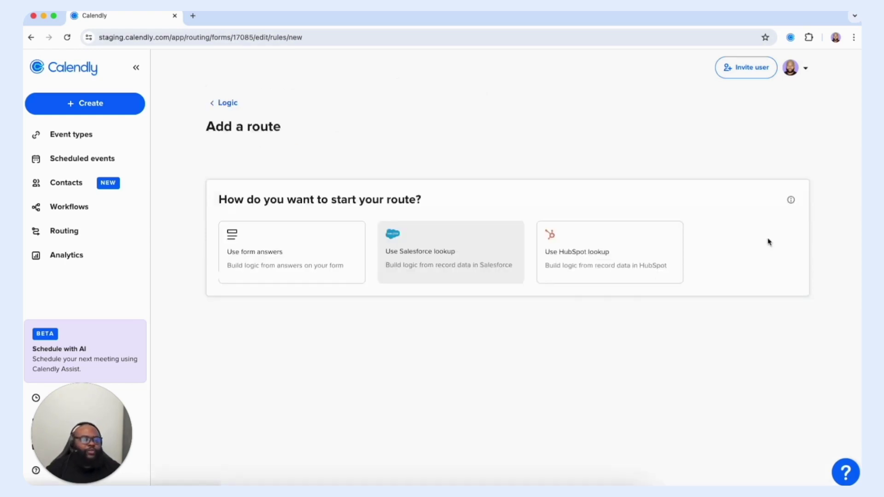
{"action": "left_click", "coordinate": [252, 265]}
{"action": "left_click", "coordinate": [321, 199]}
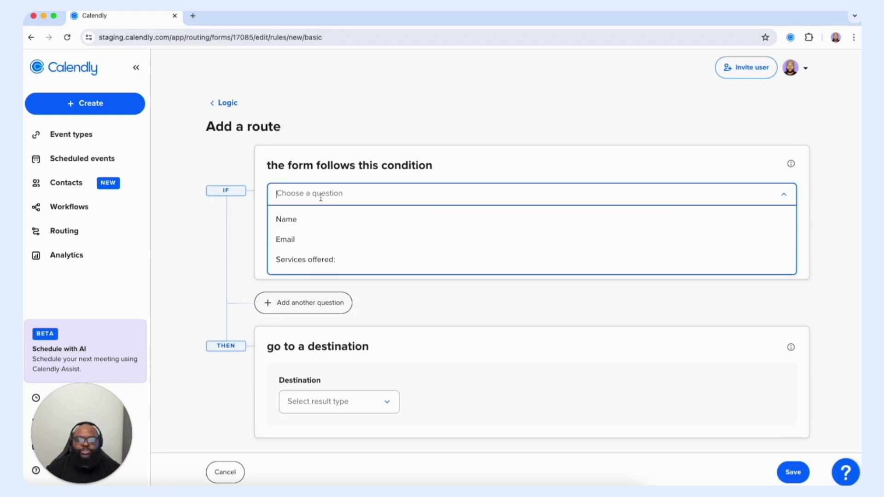
{"action": "left_click", "coordinate": [306, 260]}
{"action": "left_click", "coordinate": [331, 233]}
{"action": "left_click", "coordinate": [306, 249]}
{"action": "left_click", "coordinate": [491, 233]}
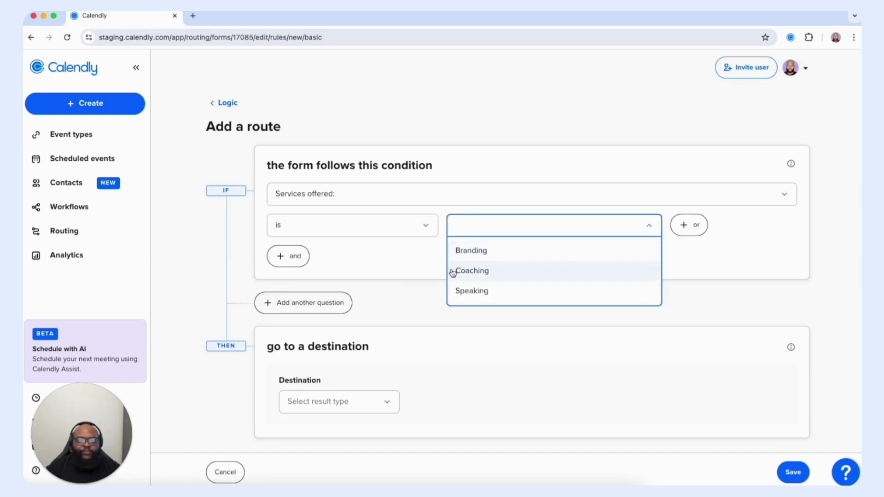
{"action": "left_click", "coordinate": [471, 271]}
{"action": "left_click", "coordinate": [327, 409]}
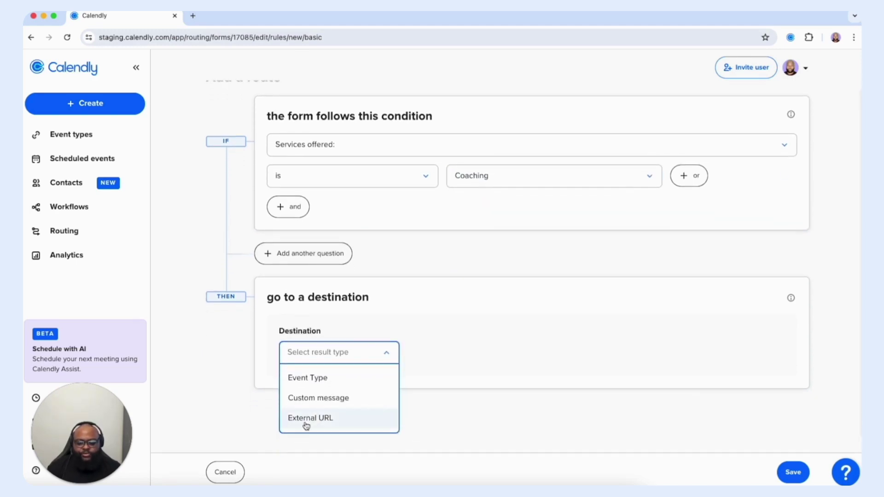
{"action": "left_click", "coordinate": [305, 422]}
{"action": "left_click", "coordinate": [388, 410]}
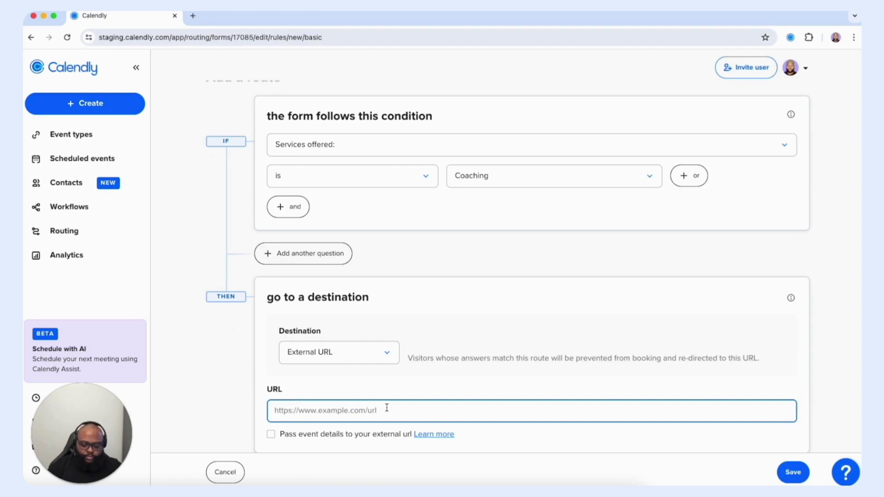
{"action": "type", "text": "https://www.calendly.com"}
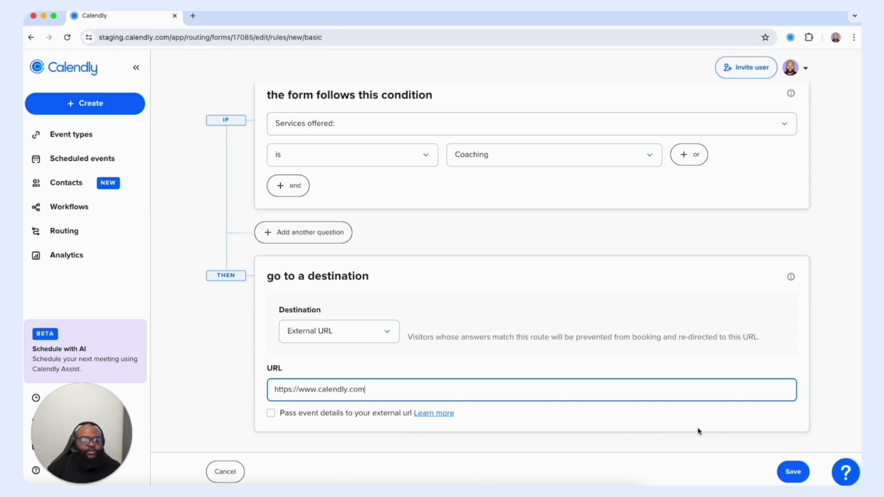
{"action": "left_click", "coordinate": [786, 470]}
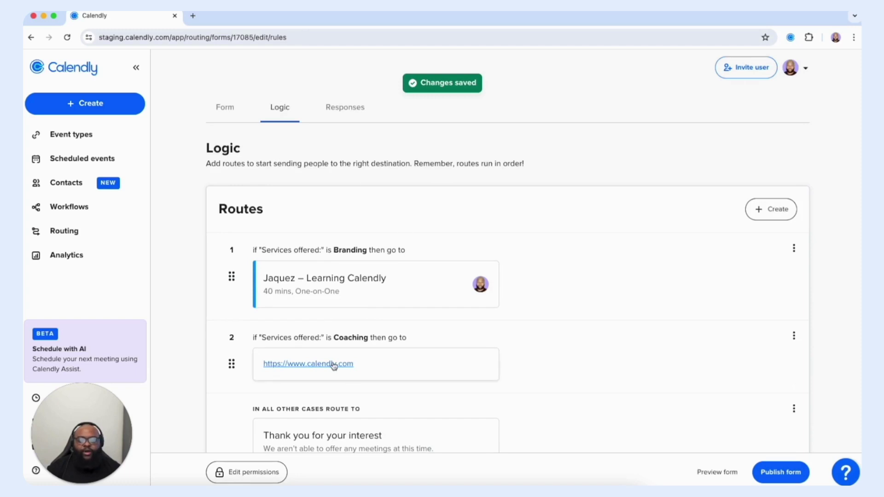
Open the fallback route for all other cases, review its custom message and save it
{"action": "scroll", "coordinate": [322, 365], "scroll_direction": "down", "scroll_amount": 1}
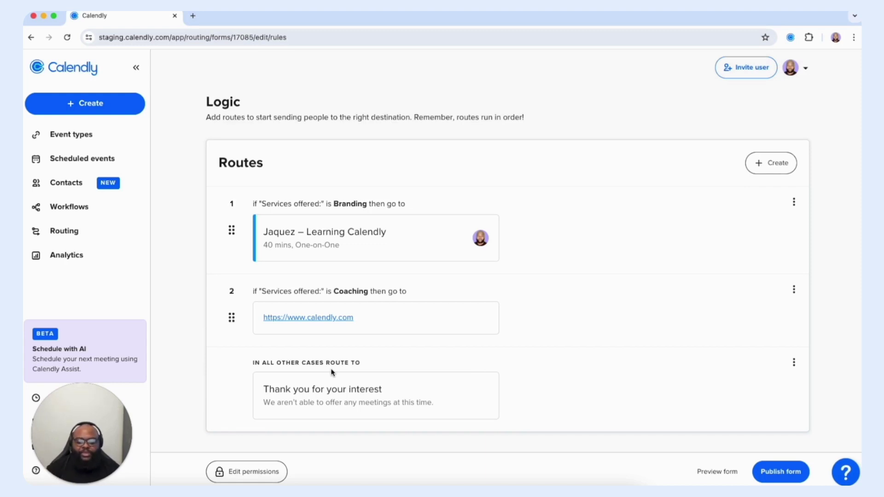
{"action": "left_click", "coordinate": [343, 387]}
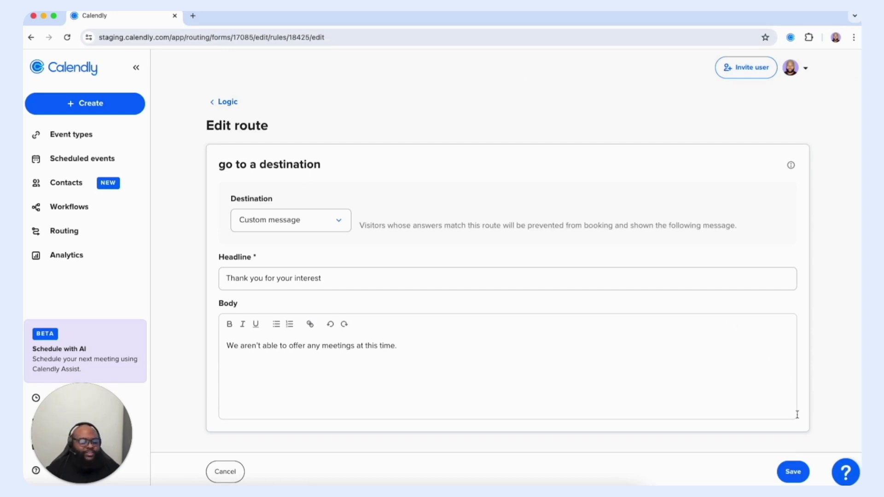
{"action": "left_click", "coordinate": [793, 471]}
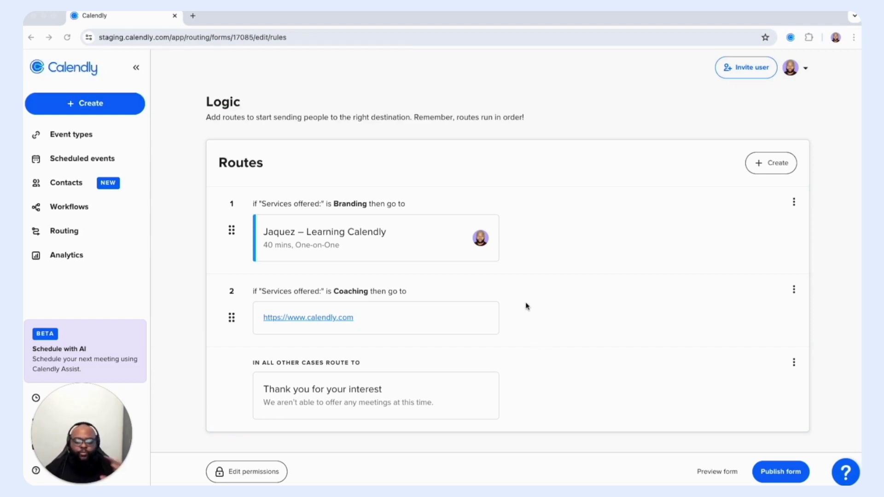
Publish the Sales Analysis form, view its options for adding it to a website, and close the sharing dialog
{"action": "left_click", "coordinate": [778, 472]}
{"action": "left_click", "coordinate": [778, 474]}
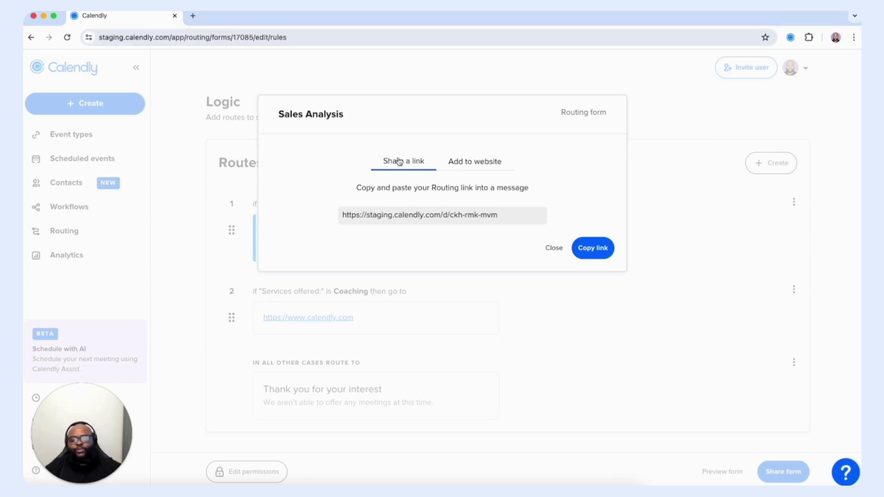
{"action": "left_click", "coordinate": [456, 171]}
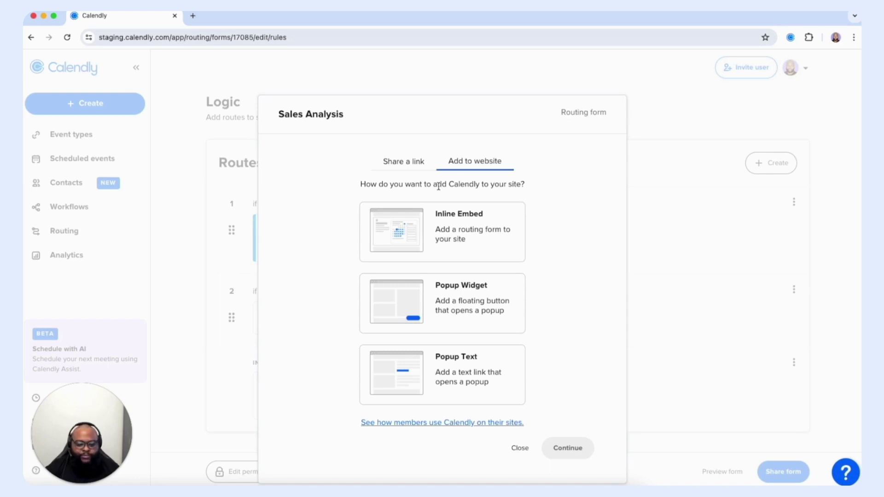
{"action": "key", "text": "Escape"}
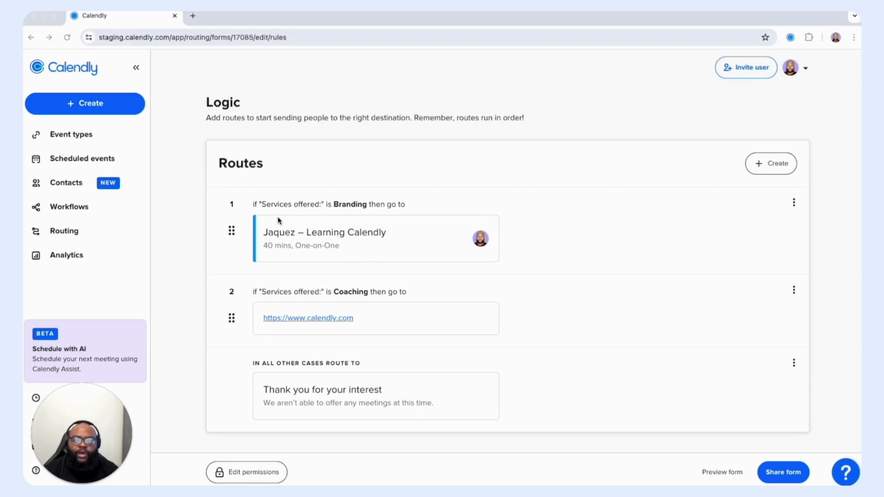
Open the Sales Analysis form's responses from the routing forms list and examine the individual submissions
{"action": "scroll", "coordinate": [278, 220], "scroll_direction": "up", "scroll_amount": 3}
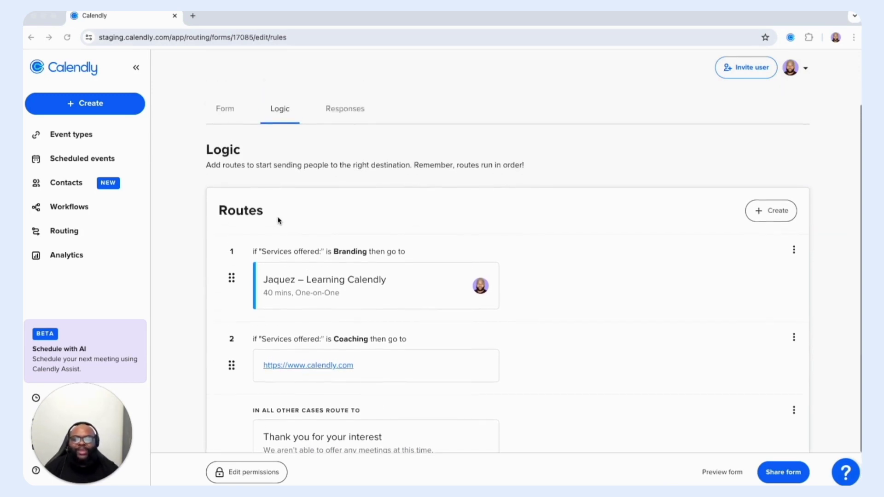
{"action": "scroll", "coordinate": [258, 184], "scroll_direction": "up", "scroll_amount": 1}
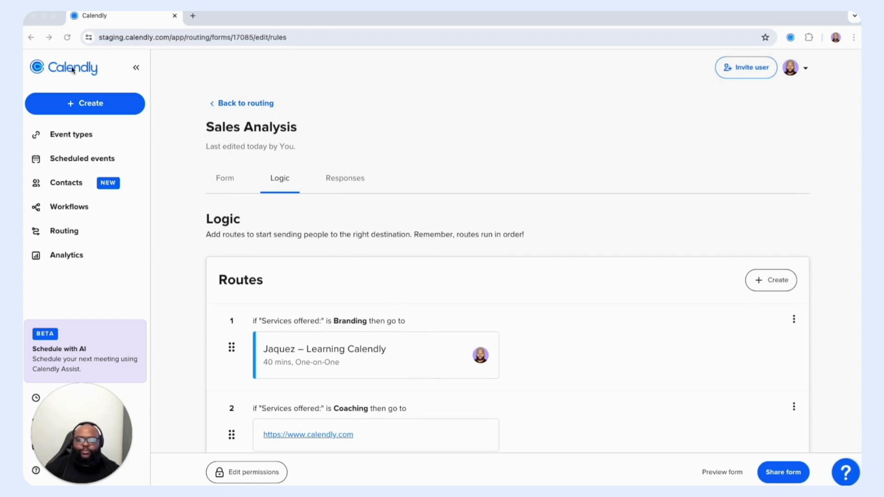
{"action": "left_click", "coordinate": [247, 105]}
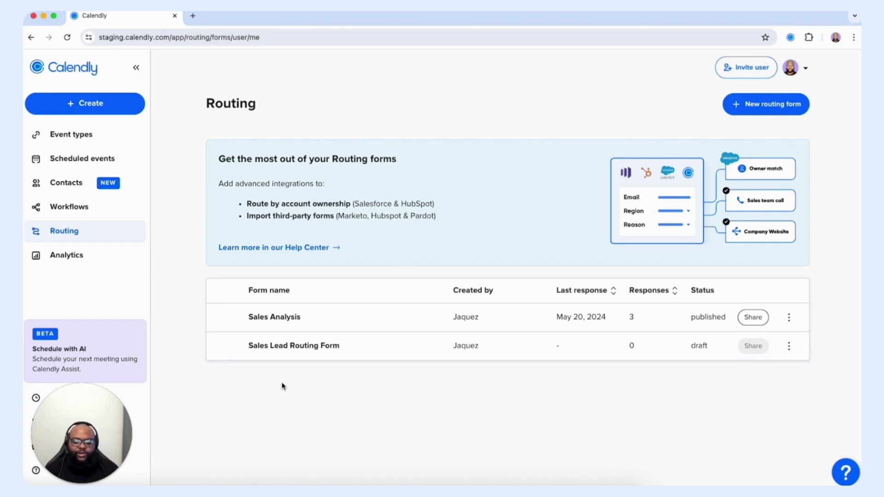
{"action": "left_click", "coordinate": [789, 319]}
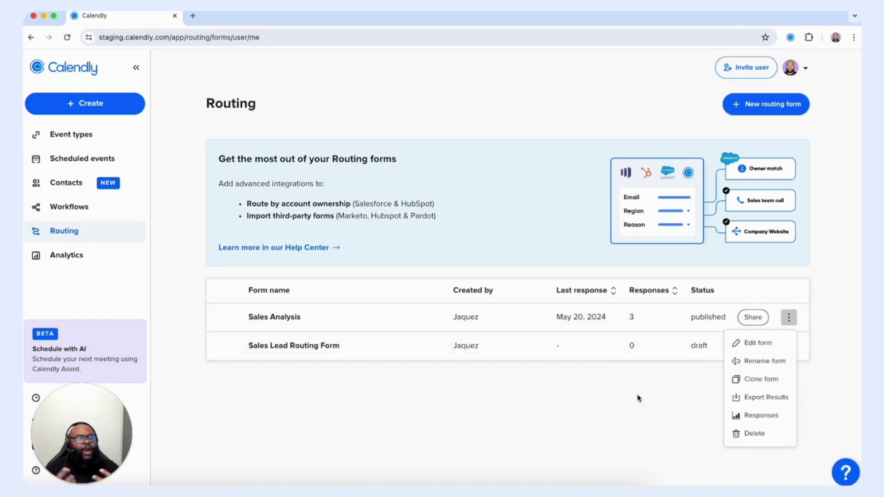
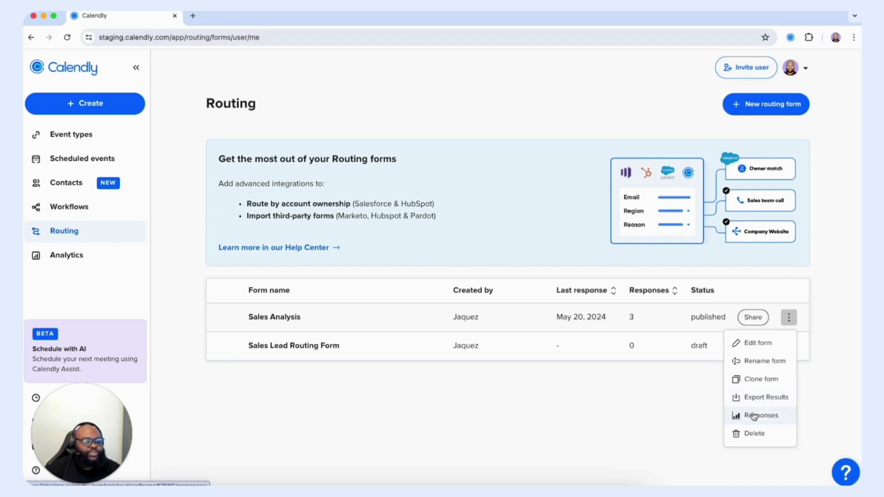
{"action": "left_click", "coordinate": [753, 416]}
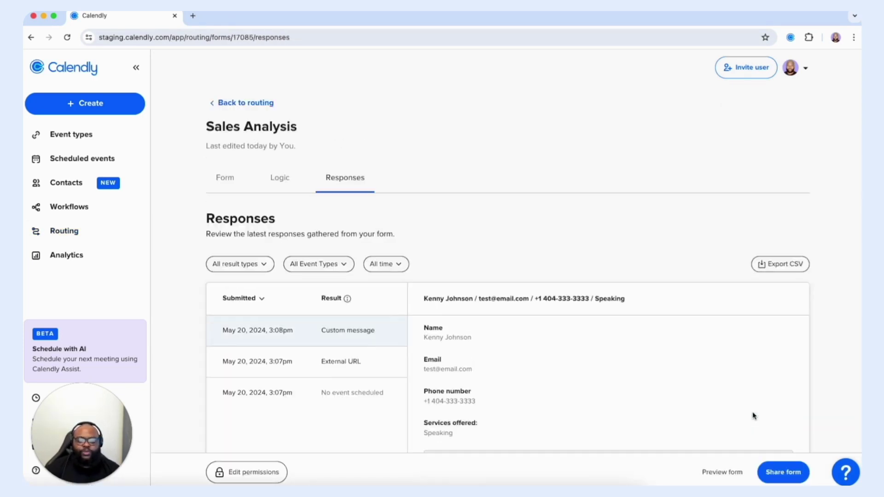
{"action": "scroll", "coordinate": [295, 230], "scroll_direction": "down", "scroll_amount": 3}
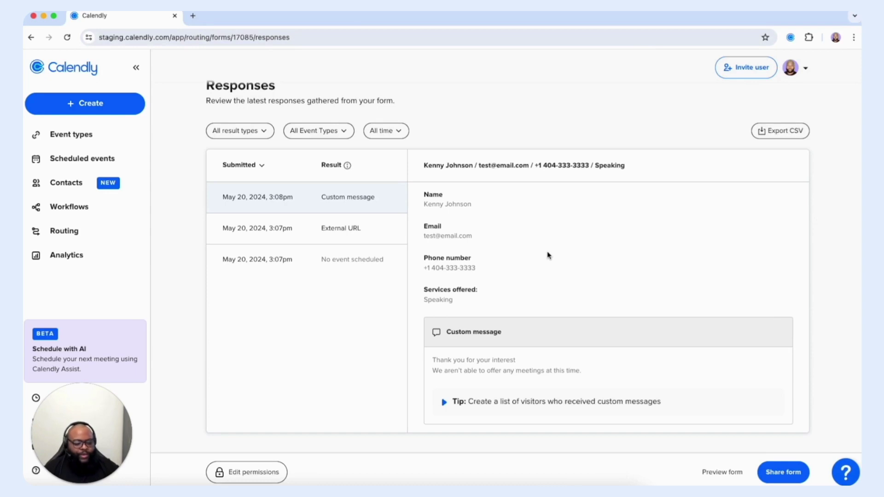
{"action": "left_click", "coordinate": [292, 227]}
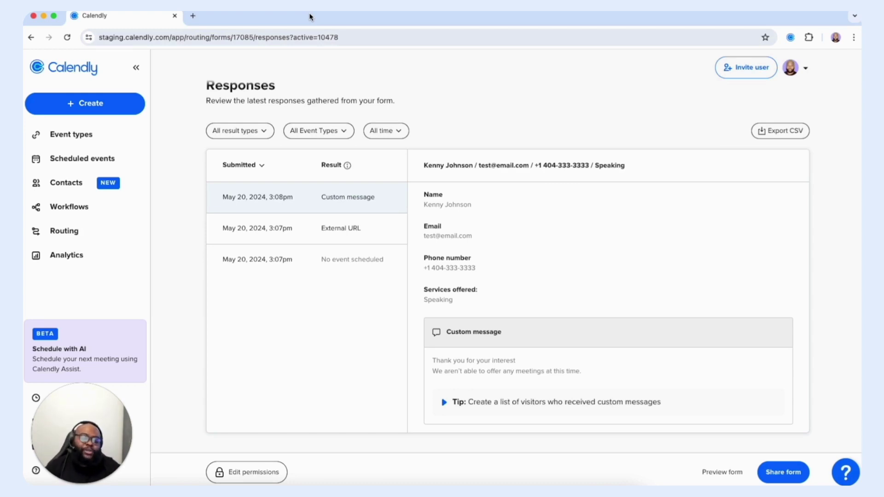
{"action": "scroll", "coordinate": [230, 99], "scroll_direction": "up", "scroll_amount": 3}
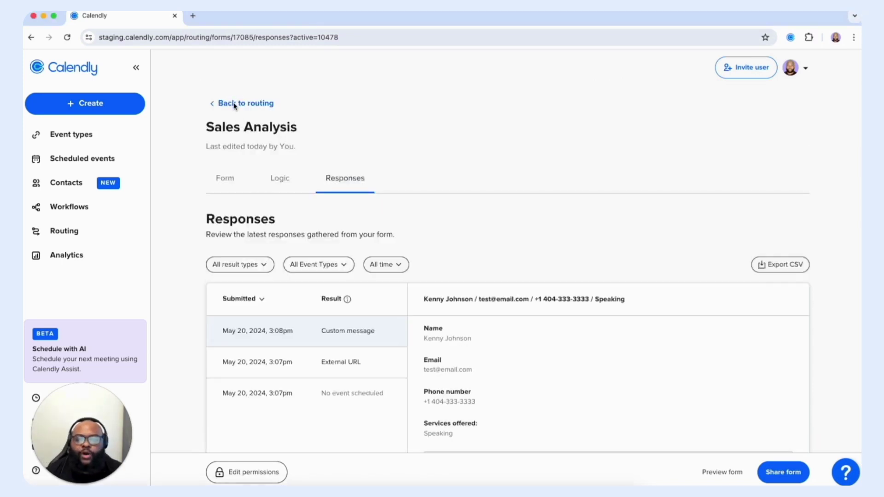
Return to the routing forms list and reopen the Sales Analysis form's logic to review its routes
{"action": "left_click", "coordinate": [233, 102]}
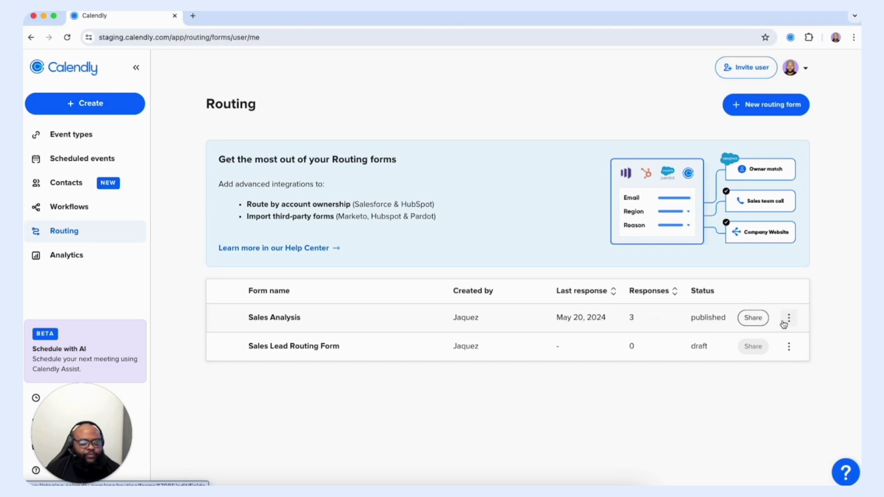
{"action": "left_click", "coordinate": [789, 318]}
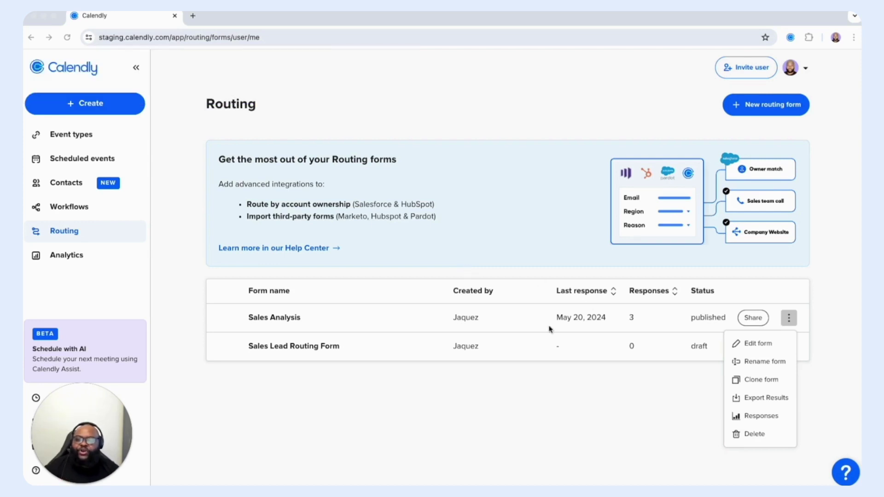
{"action": "left_click", "coordinate": [278, 320]}
{"action": "left_click", "coordinate": [280, 180]}
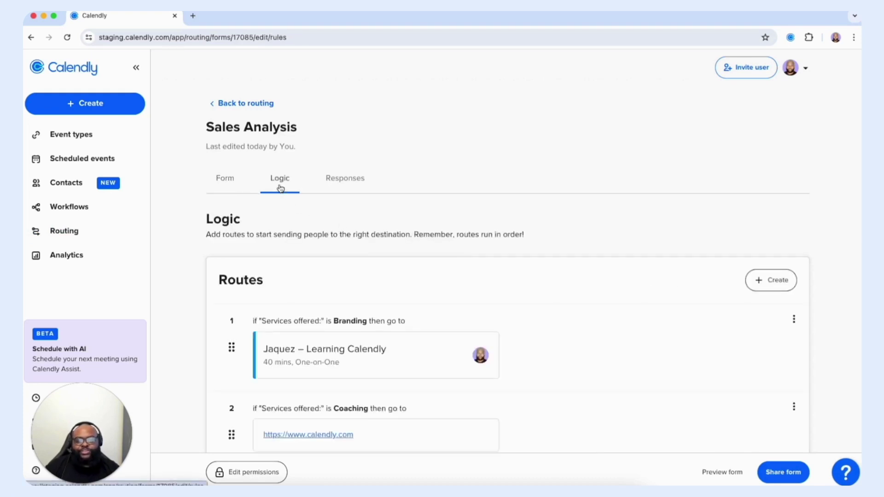
{"action": "scroll", "coordinate": [322, 438], "scroll_direction": "down", "scroll_amount": 1}
{"action": "scroll", "coordinate": [322, 438], "scroll_direction": "down", "scroll_amount": 3}
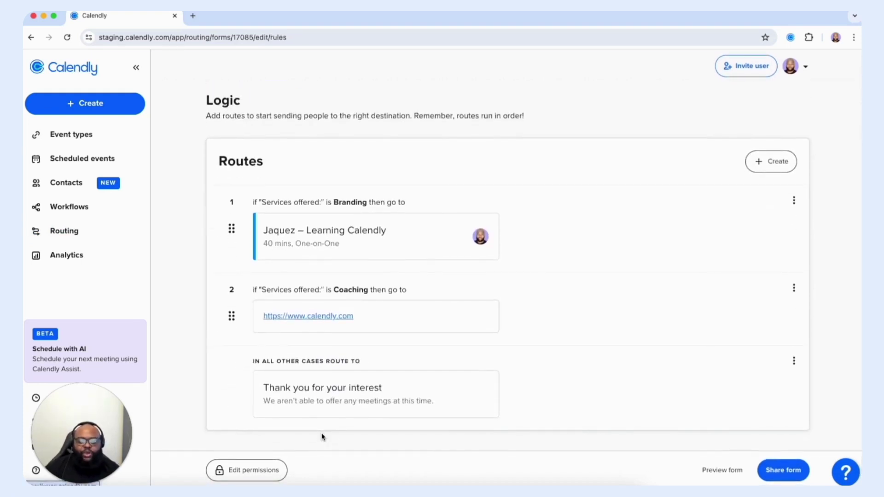